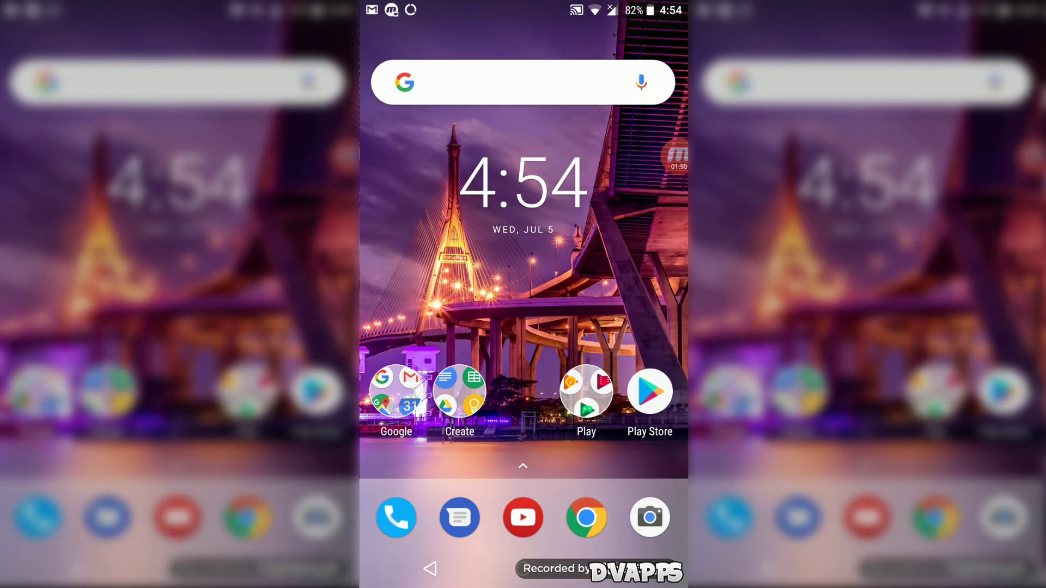
Step: Search the Play Store for 'pixel nav bar' and open the Pixel Navigation Bar (No Root) page
{"action": "left_click", "coordinate": [650, 393]}
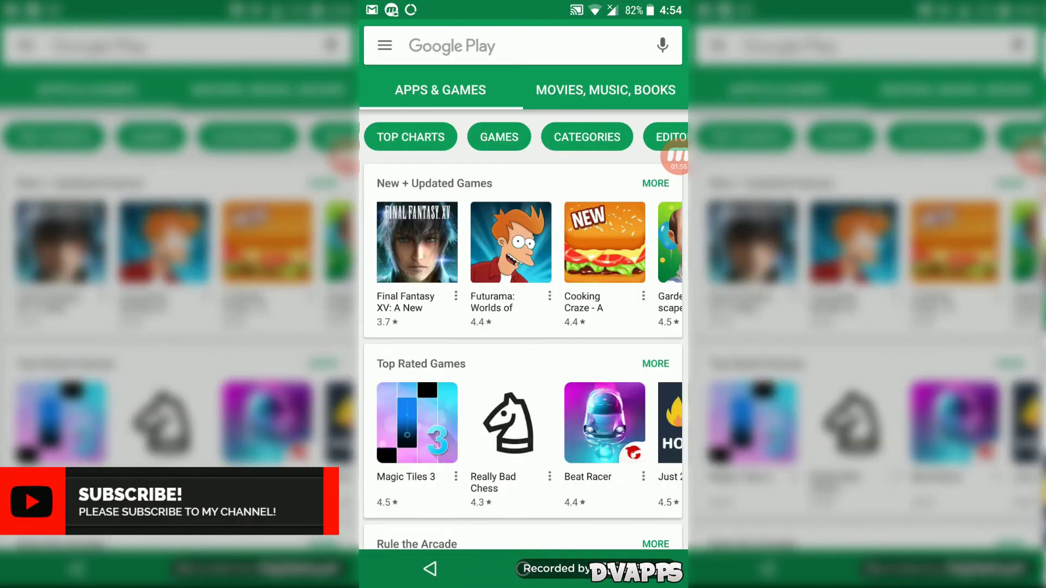
{"action": "left_click", "coordinate": [523, 45]}
{"action": "left_click", "coordinate": [446, 87]}
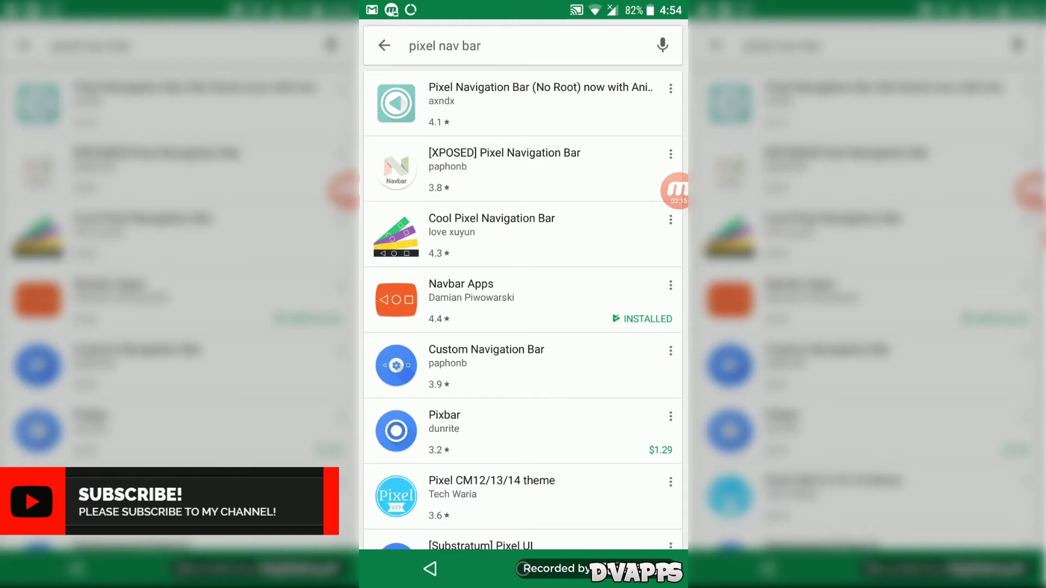
{"action": "left_click", "coordinate": [523, 103]}
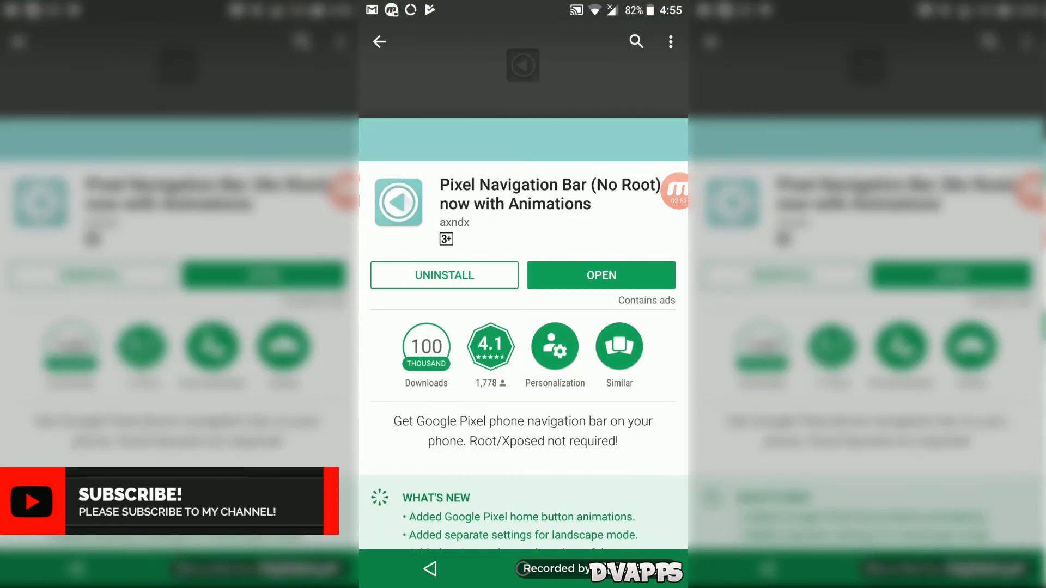
Step: Launch the installed app and switch on 'Activate Pixel Navigation Bar'
{"action": "left_click", "coordinate": [601, 275]}
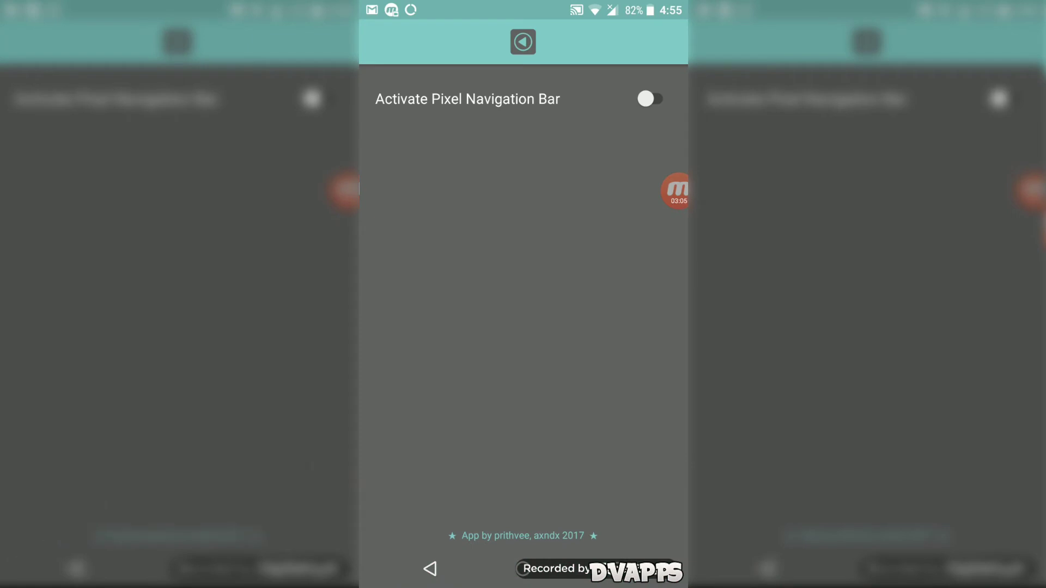
{"action": "left_click", "coordinate": [650, 99]}
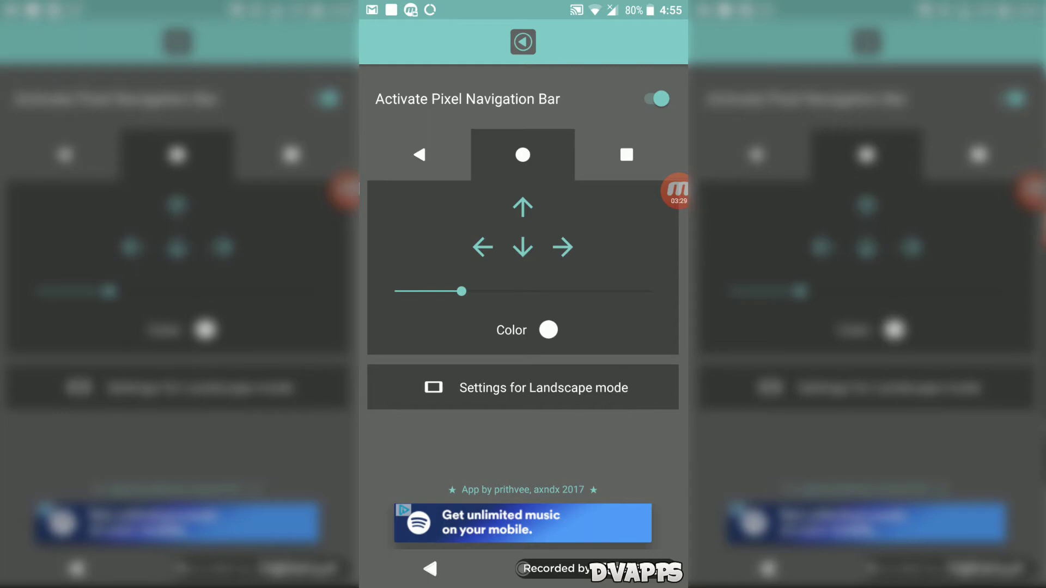
Step: Set the home button's animation colour to red on the colour wheel
{"action": "left_click", "coordinate": [549, 329]}
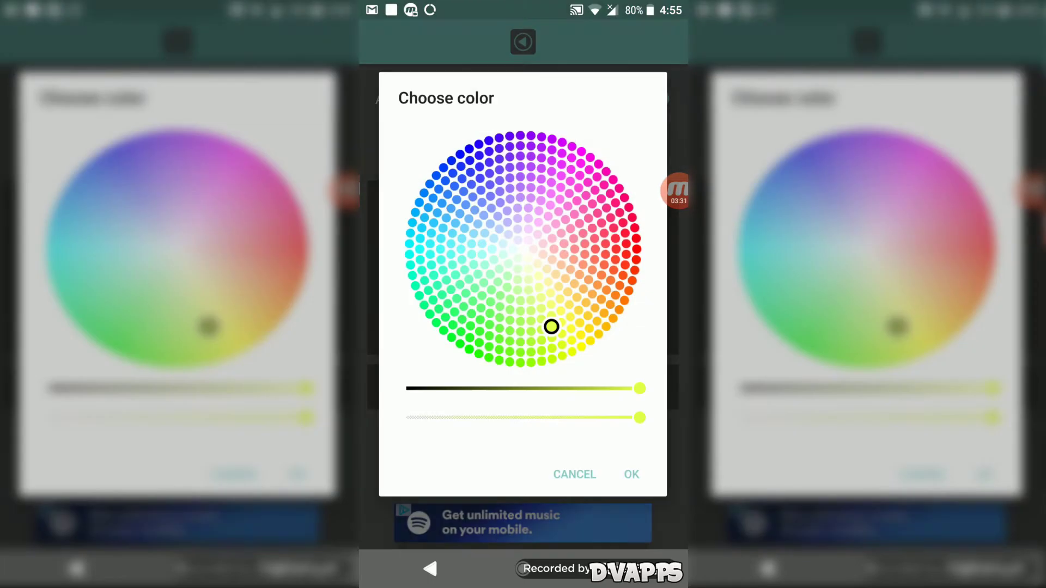
{"action": "left_click", "coordinate": [617, 236]}
{"action": "left_click", "coordinate": [582, 346]}
{"action": "left_click", "coordinate": [626, 243]}
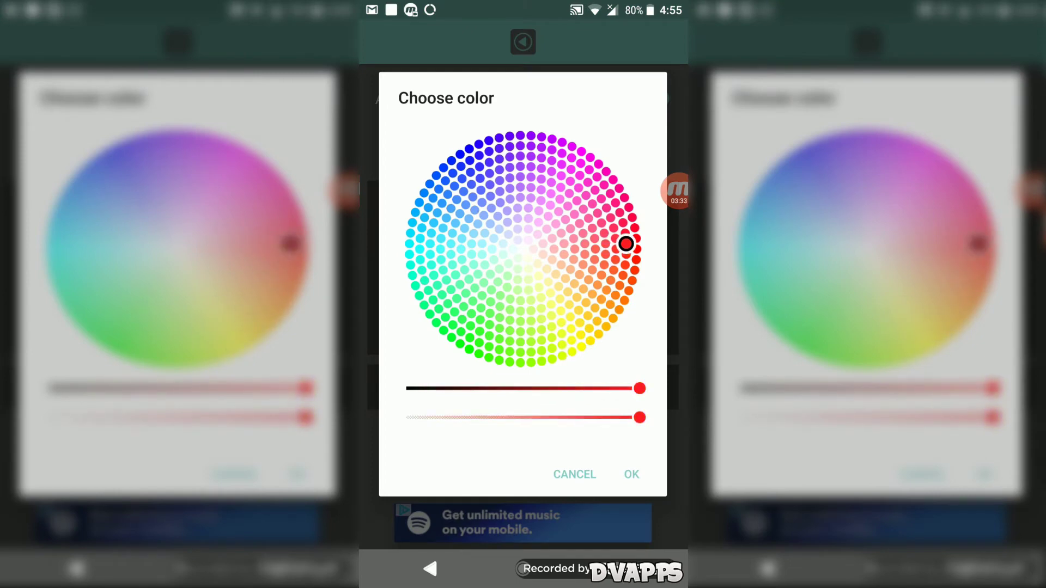
{"action": "left_click", "coordinate": [632, 474]}
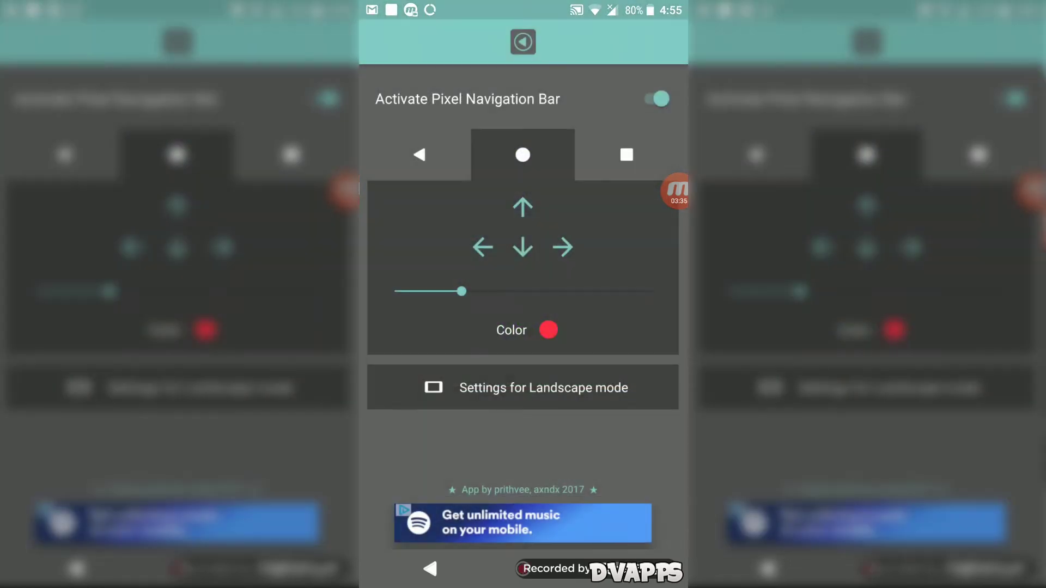
Step: Change the button colour to a pale cream shade near the wheel's centre
{"action": "left_click", "coordinate": [549, 330]}
{"action": "left_click", "coordinate": [553, 248]}
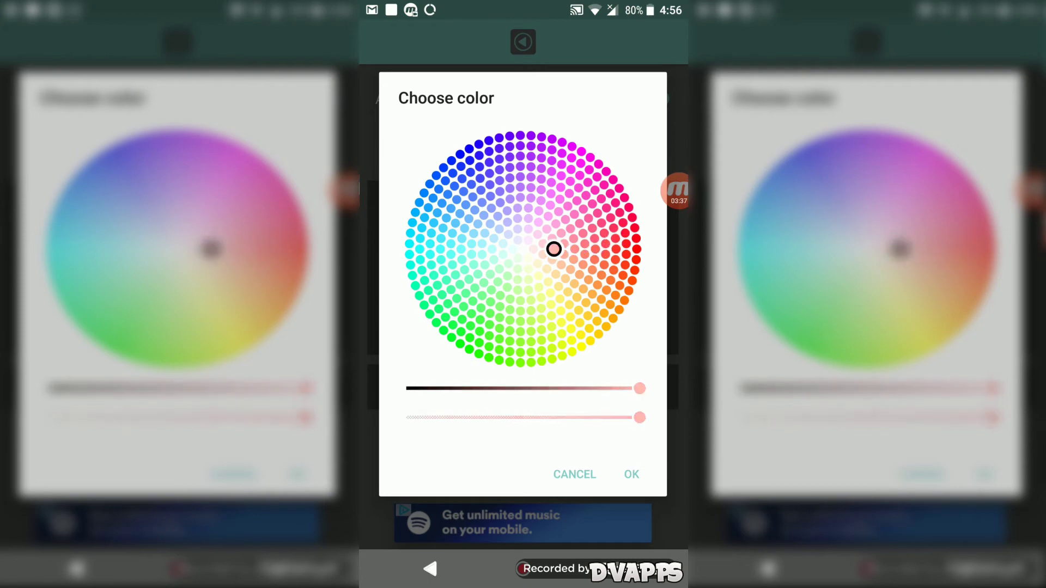
{"action": "left_click", "coordinate": [512, 248]}
{"action": "left_click", "coordinate": [632, 474]}
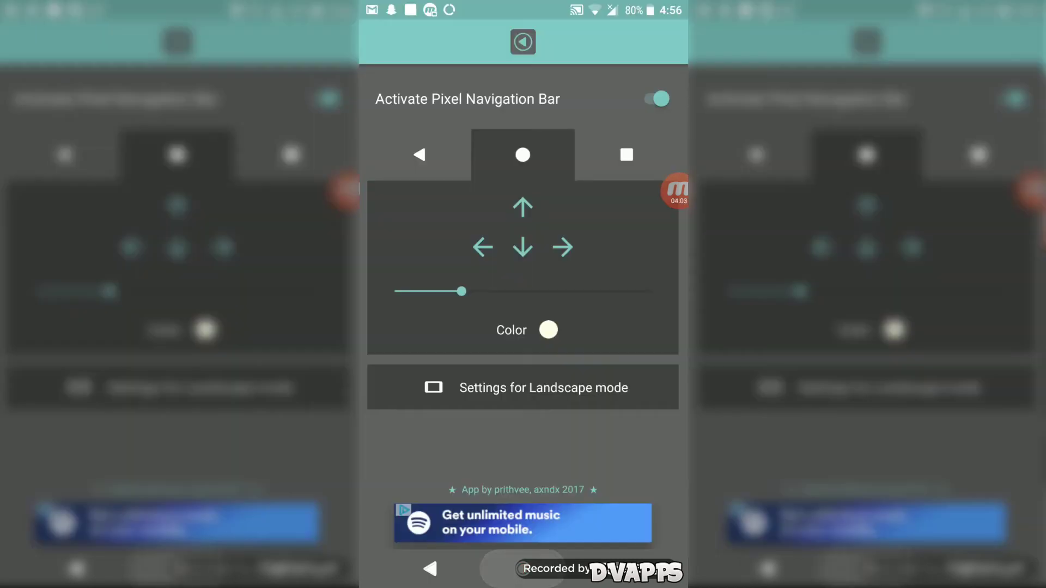
{"action": "left_click", "coordinate": [523, 569]}
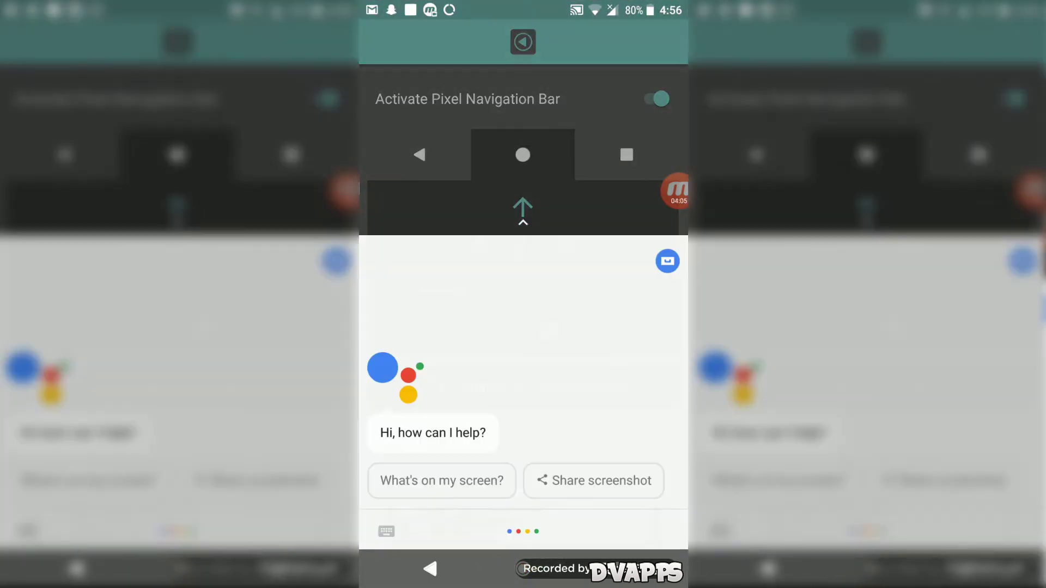
{"action": "left_click", "coordinate": [524, 204]}
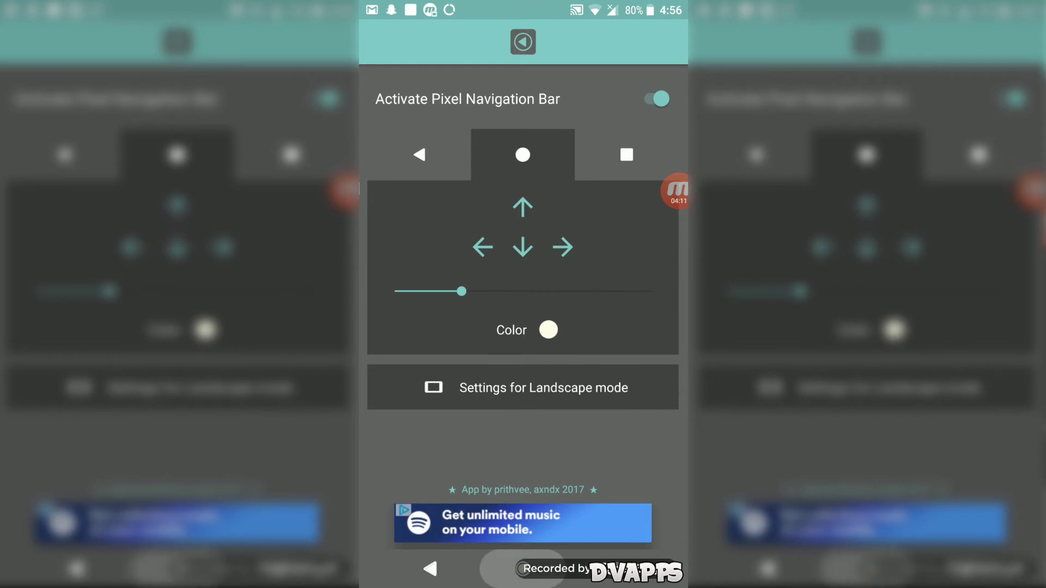
{"action": "left_click", "coordinate": [523, 569]}
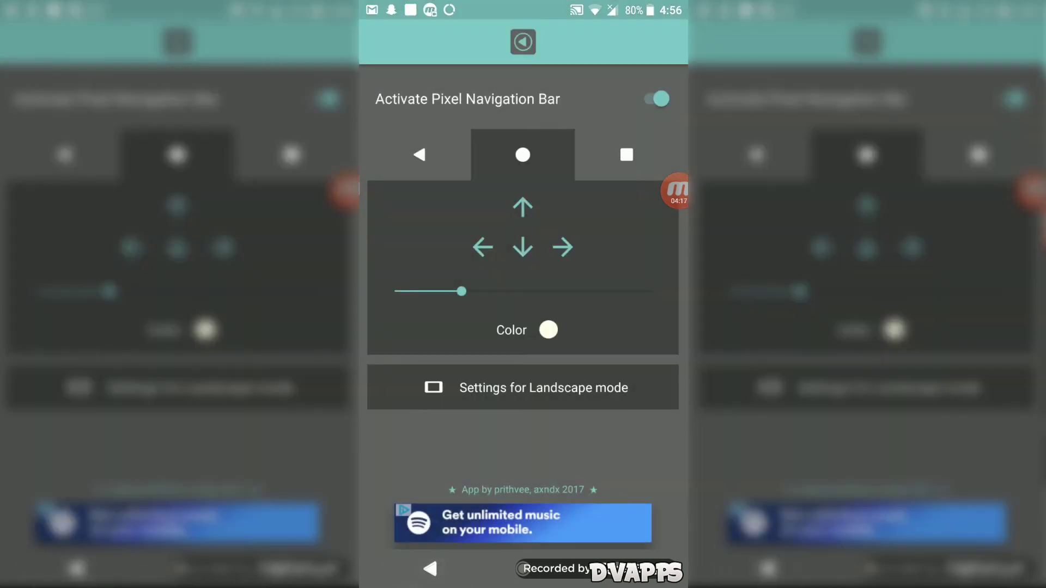
Step: Leave the navigation bar settings using the home button on the navigation bar
{"action": "left_click", "coordinate": [524, 569]}
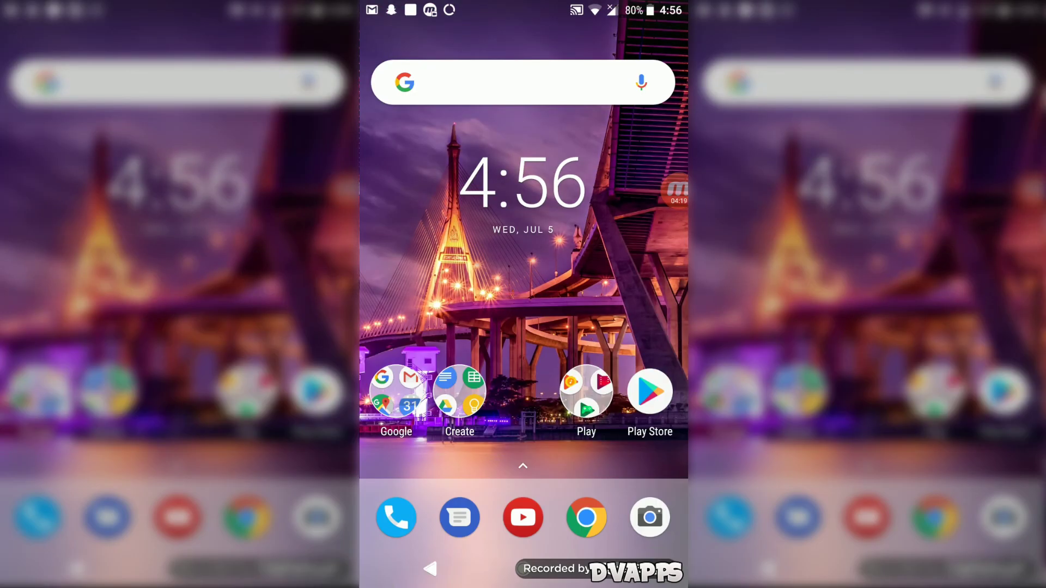